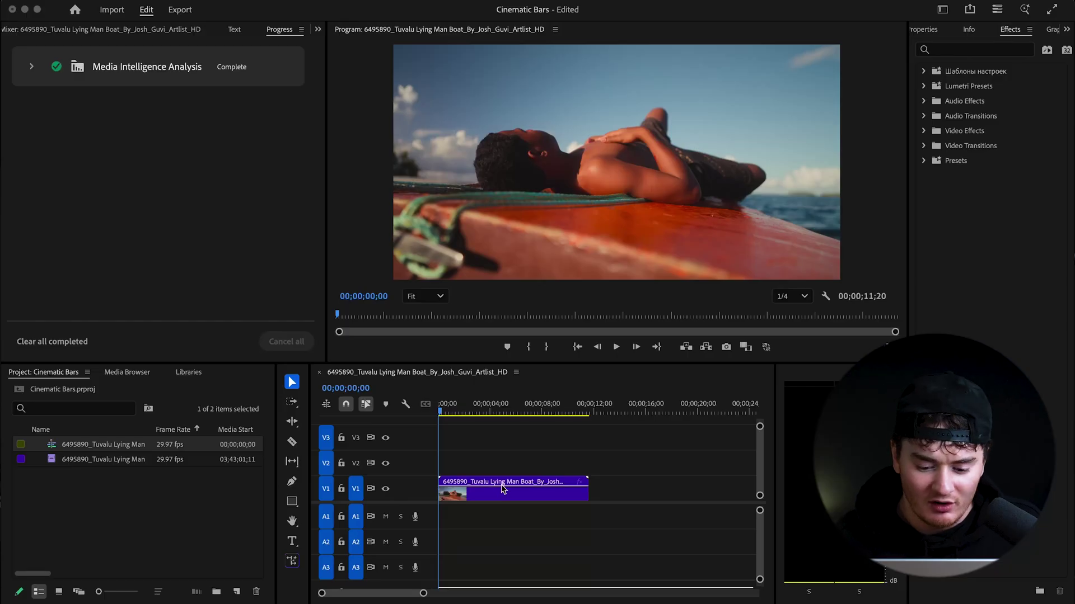
Apply the Crop effect from the Effects panel to the boat clip on V1.
left_click(502, 488)
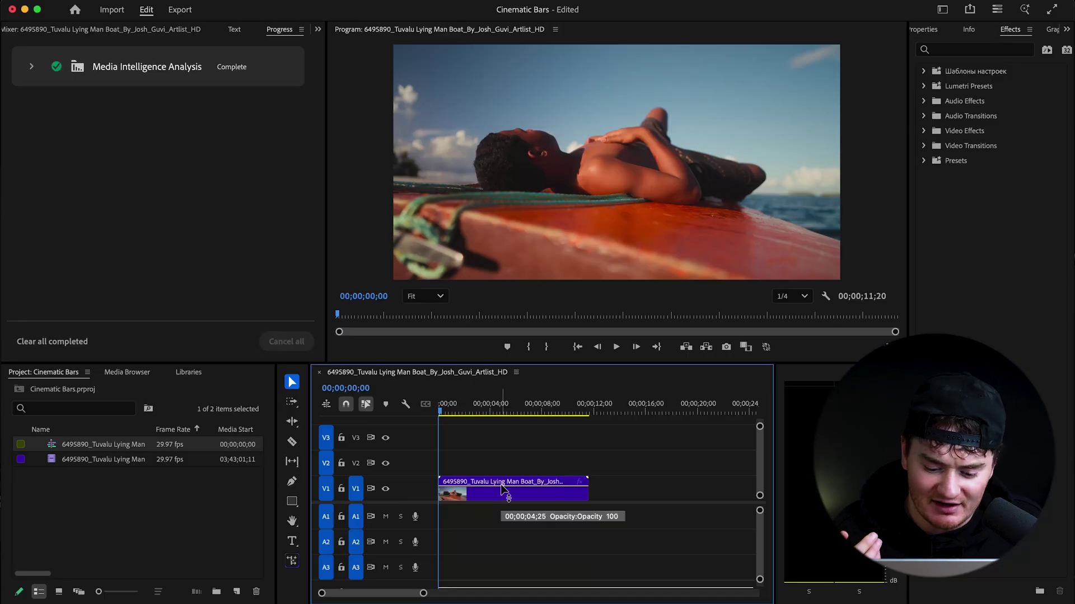
left_click(502, 488)
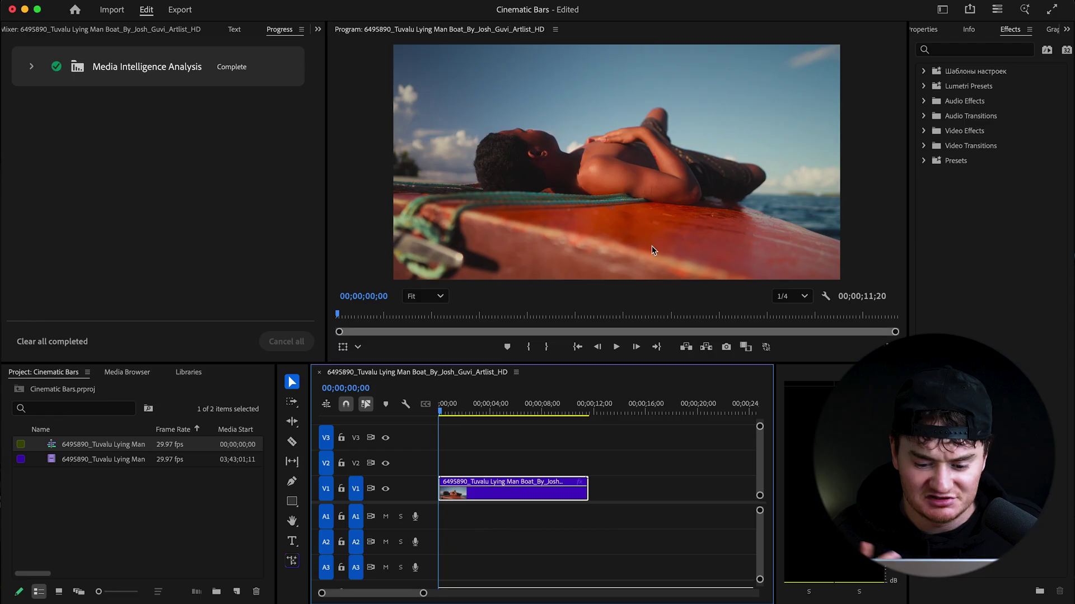
left_click(945, 46)
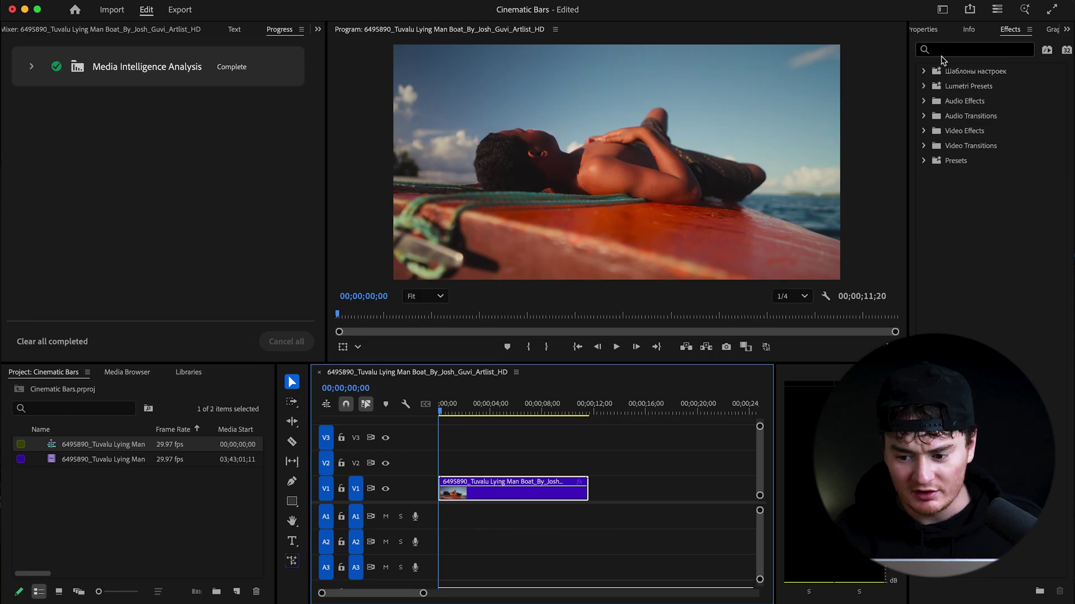
type("crop")
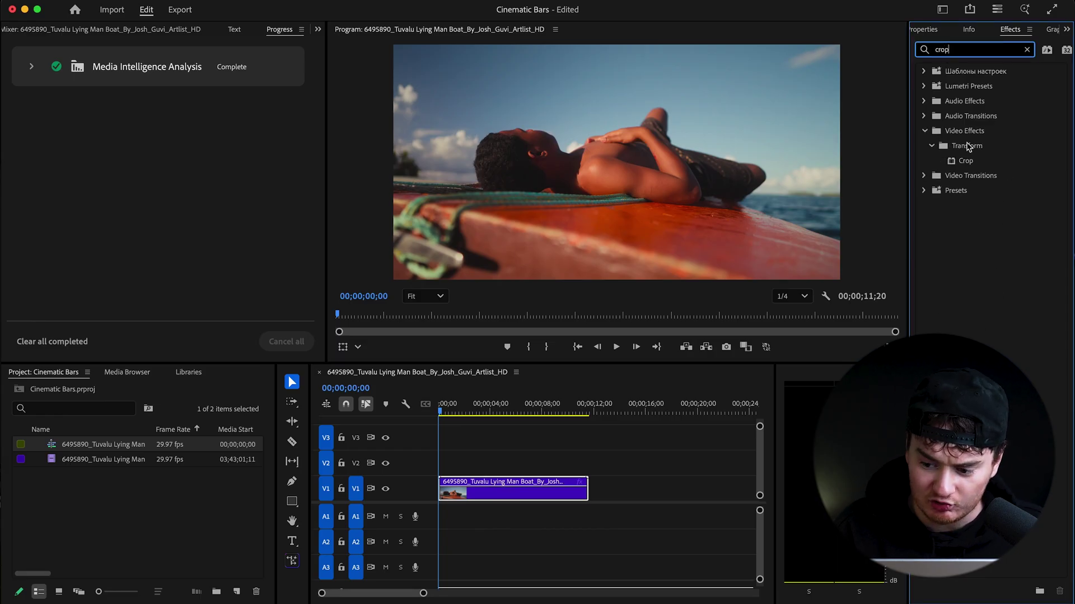
left_click_drag(962, 160, 697, 251)
left_click_drag(498, 473, 495, 488)
left_click(168, 29)
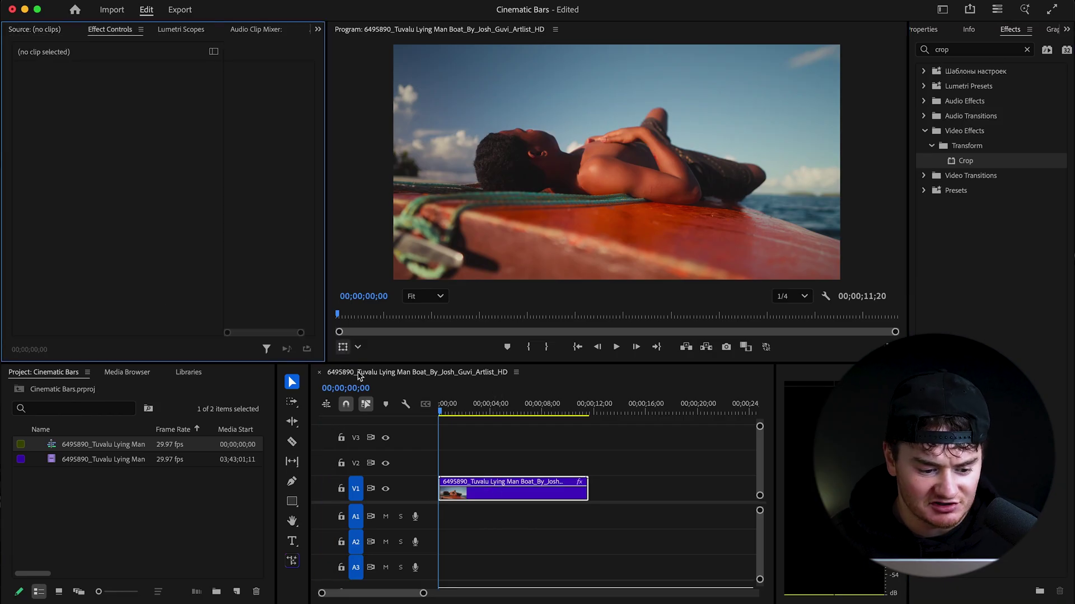
Set the clip's Crop Top and Bottom to 12% in Effect Controls.
left_click(464, 486)
scroll(244, 258, "down", 4)
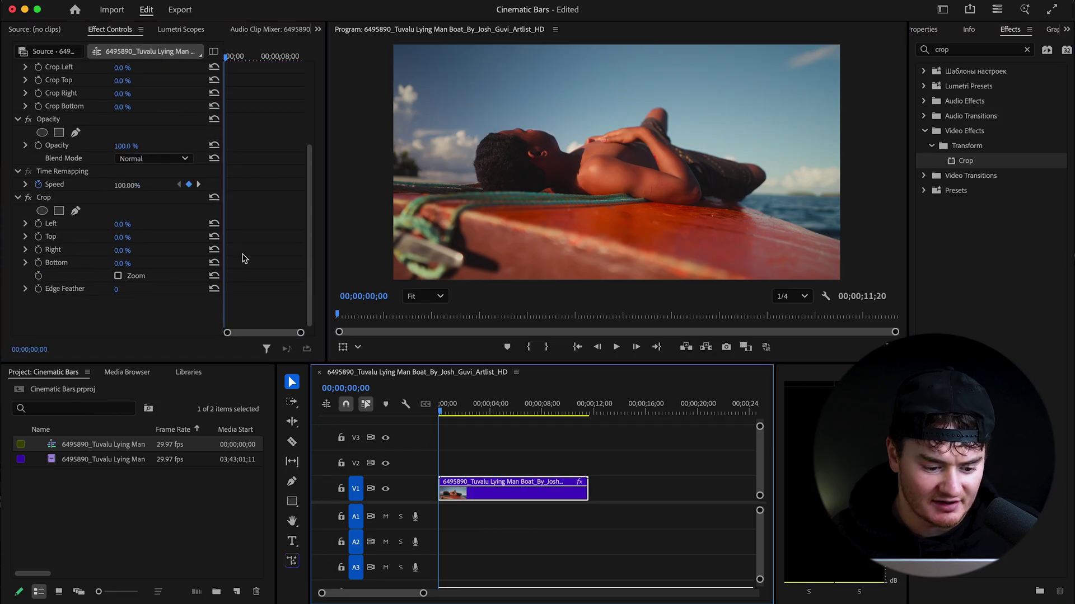
left_click(123, 237)
type("12")
key("Return")
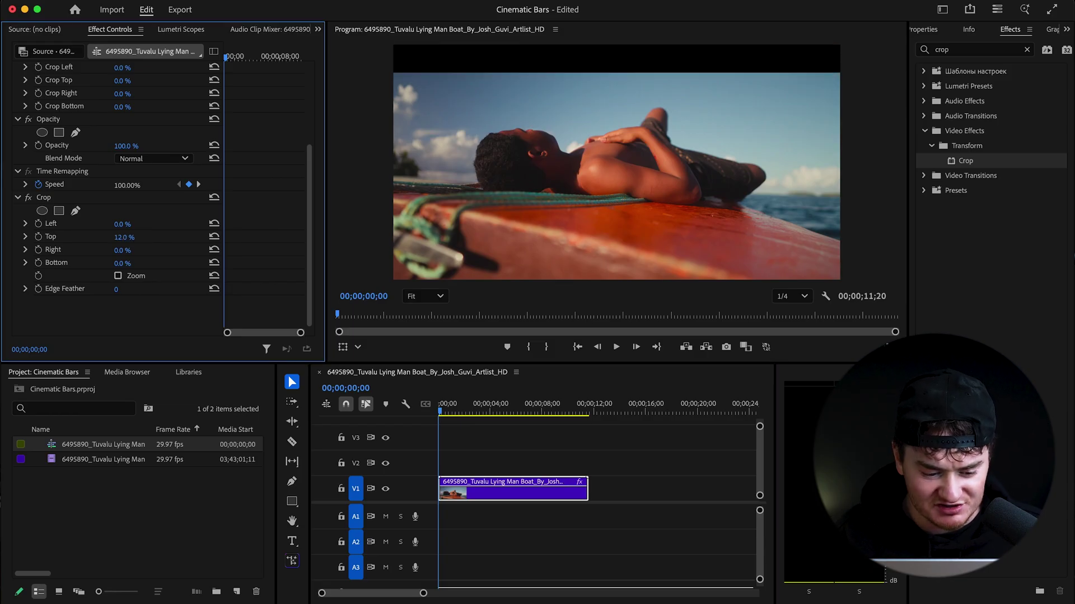
left_click(123, 263)
type("12")
key("Return")
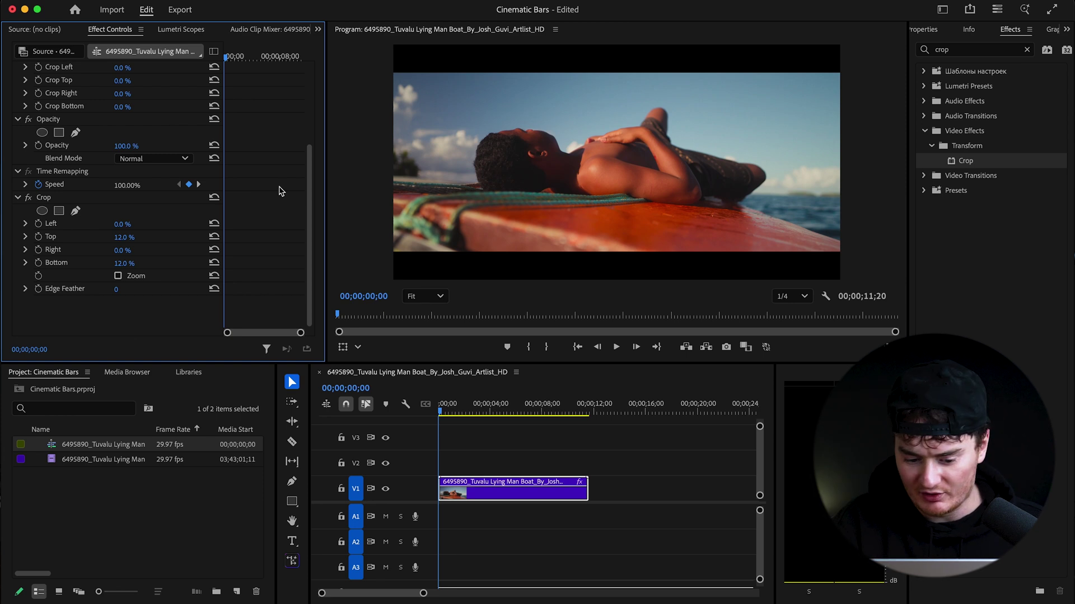
Reduce Crop Top and Bottom to 6% each, previewing the thinner bars.
left_click(128, 237)
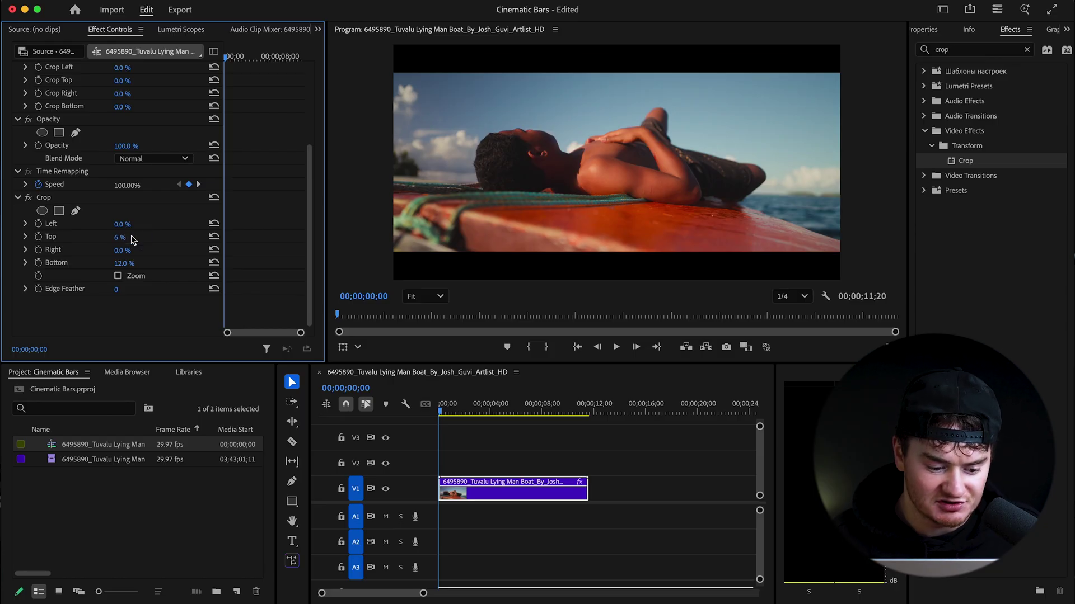
type("6")
key("Return")
left_click_drag(130, 263, 127, 263)
key("space")
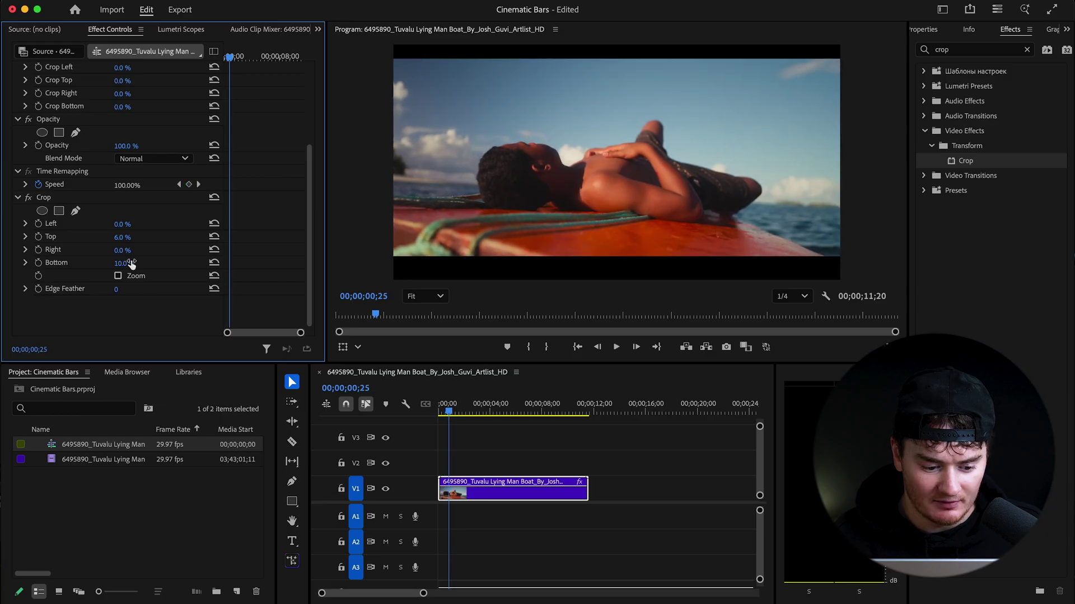
left_click(132, 265)
type("6")
key("Return")
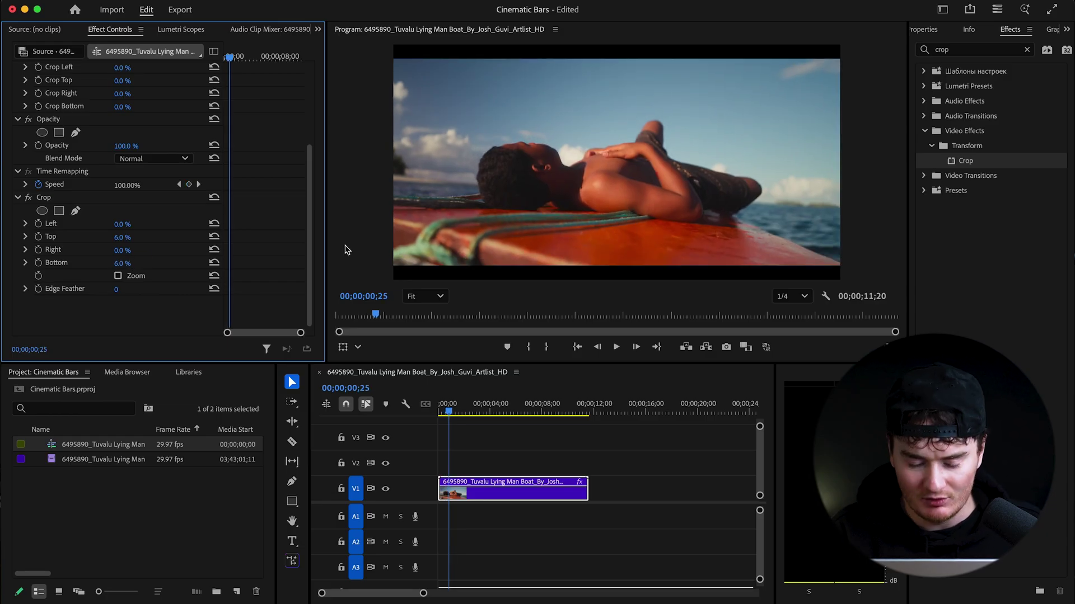
Test a 25% Crop Top and Bottom on the boat clip.
left_click(131, 236)
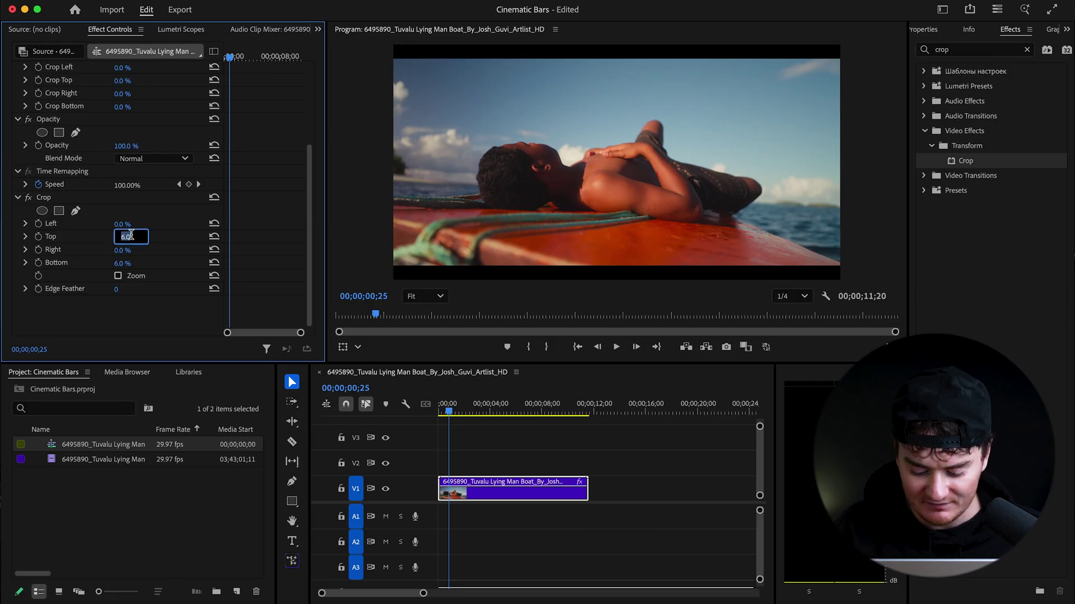
type("25")
key("Return")
left_click(127, 263)
type("25")
key("Return")
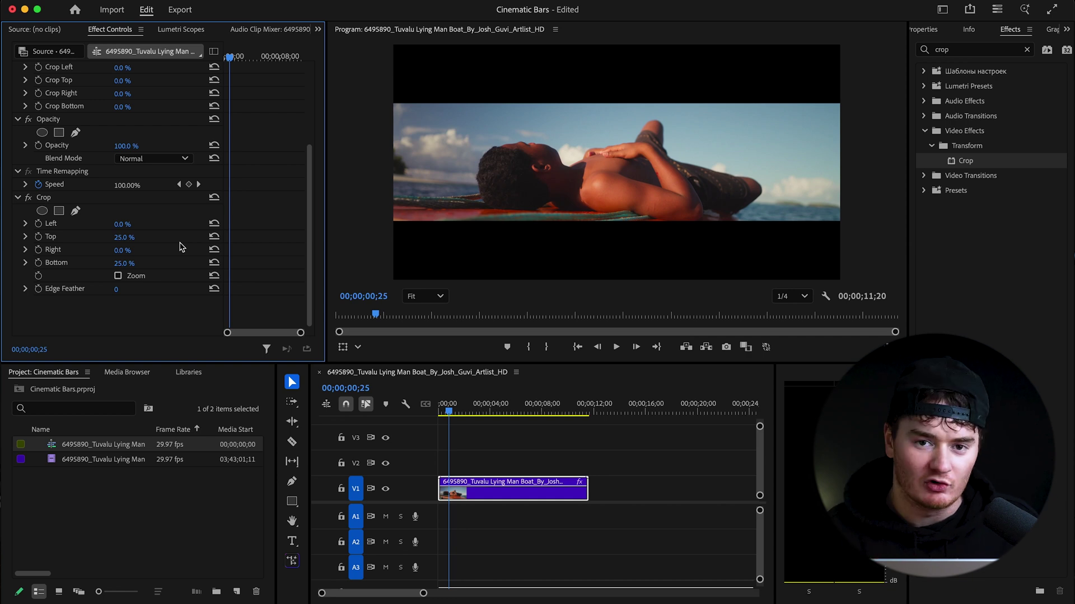
Change Crop Top and Bottom to 12% each.
left_click(131, 238)
type("12")
left_click(132, 264)
type("1")
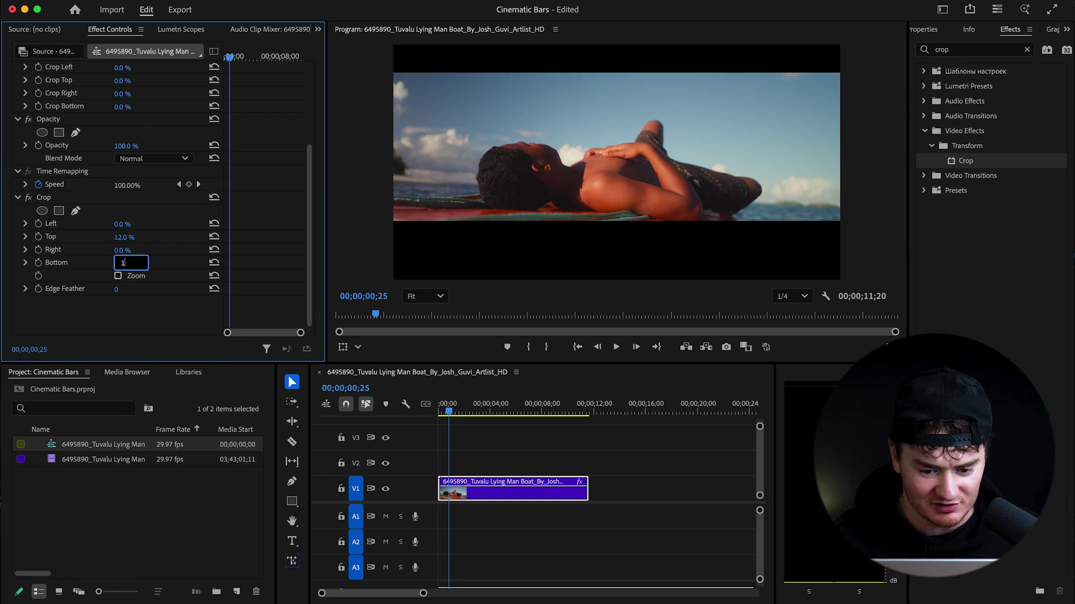
type("2")
key("Return")
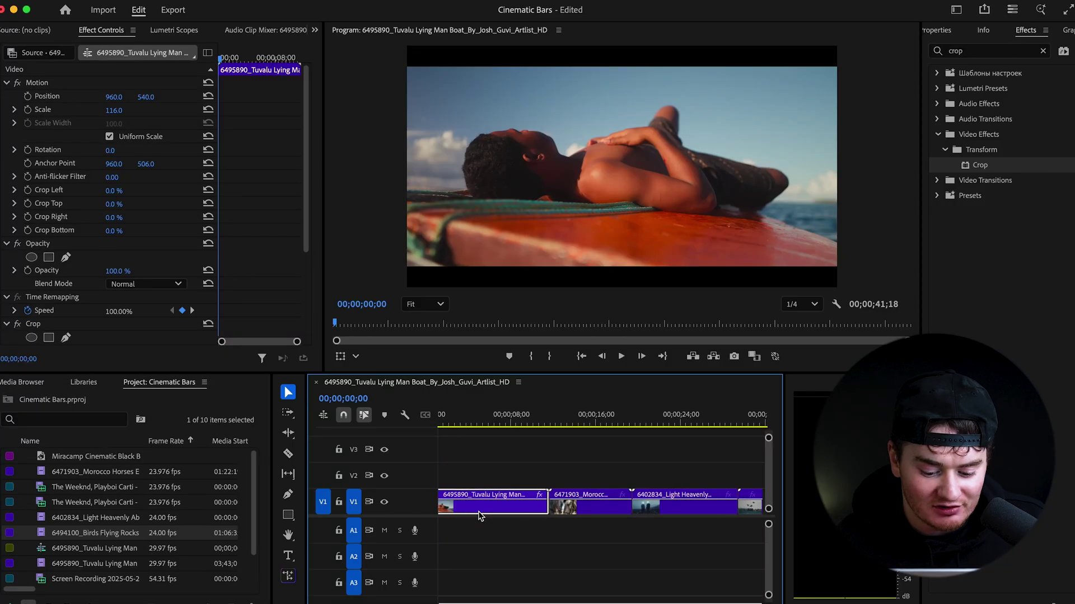
Copy the boat clip with its Crop and Motion effects.
key("minus")
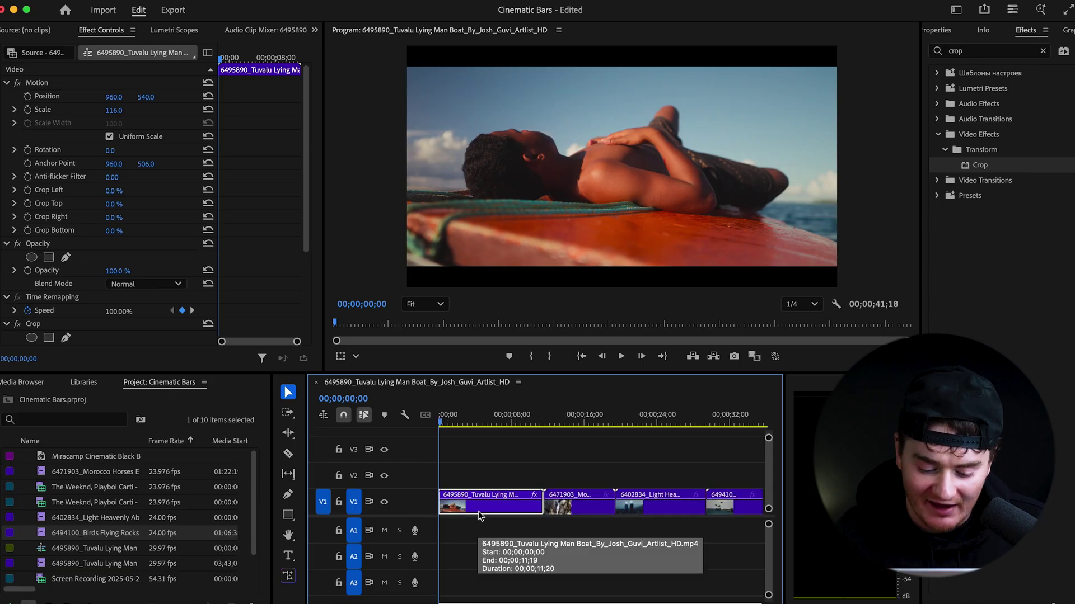
right_click(478, 515)
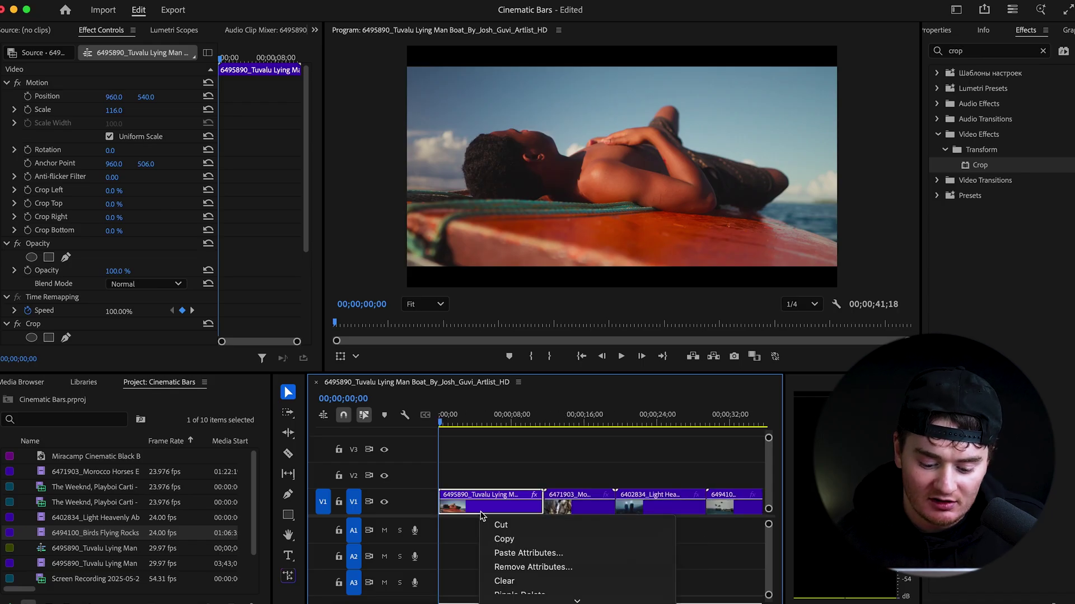
left_click(497, 540)
key("minus")
key("minus")
key("minus")
key("equal")
key("equal")
key("equal")
key("minus")
key("equal")
Paste the boat clip's Crop attributes onto the other three V1 clips.
left_click_drag(601, 514, 477, 504)
right_click(492, 514)
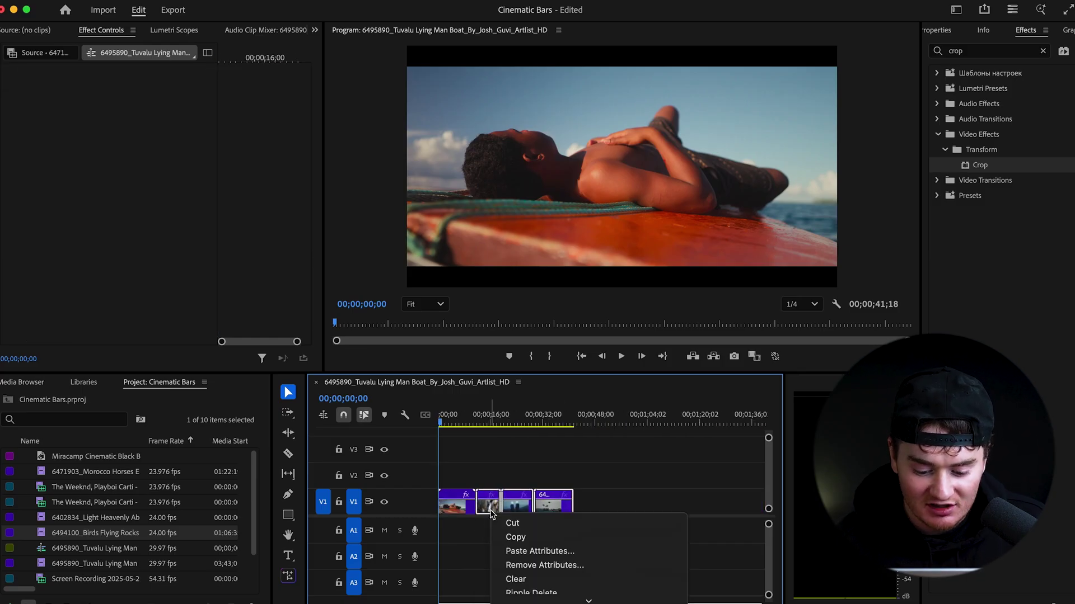
scroll(506, 517, "down", 3)
left_click(534, 480)
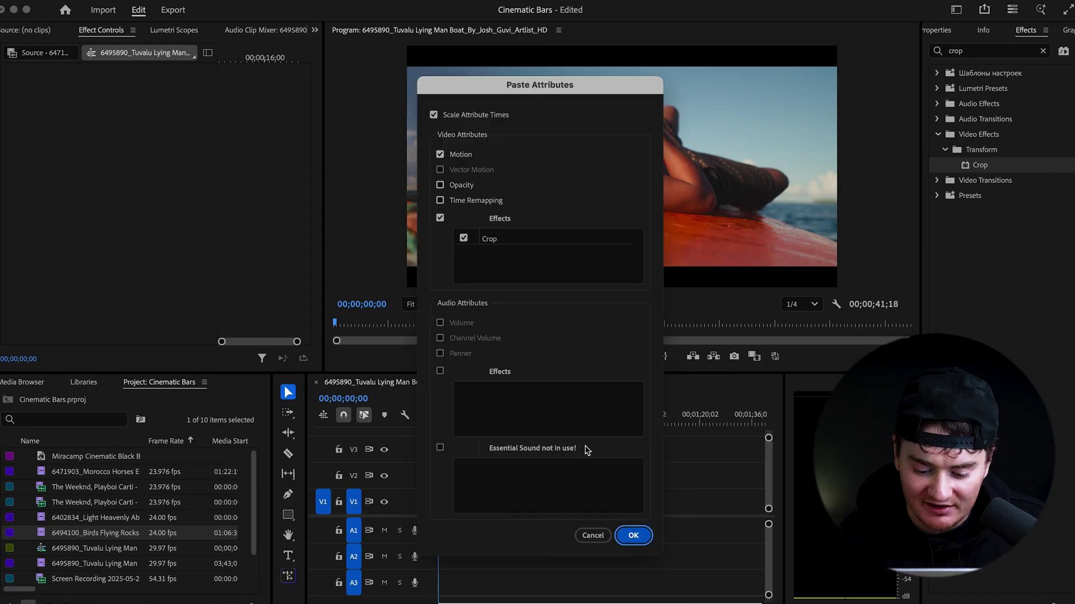
left_click(633, 536)
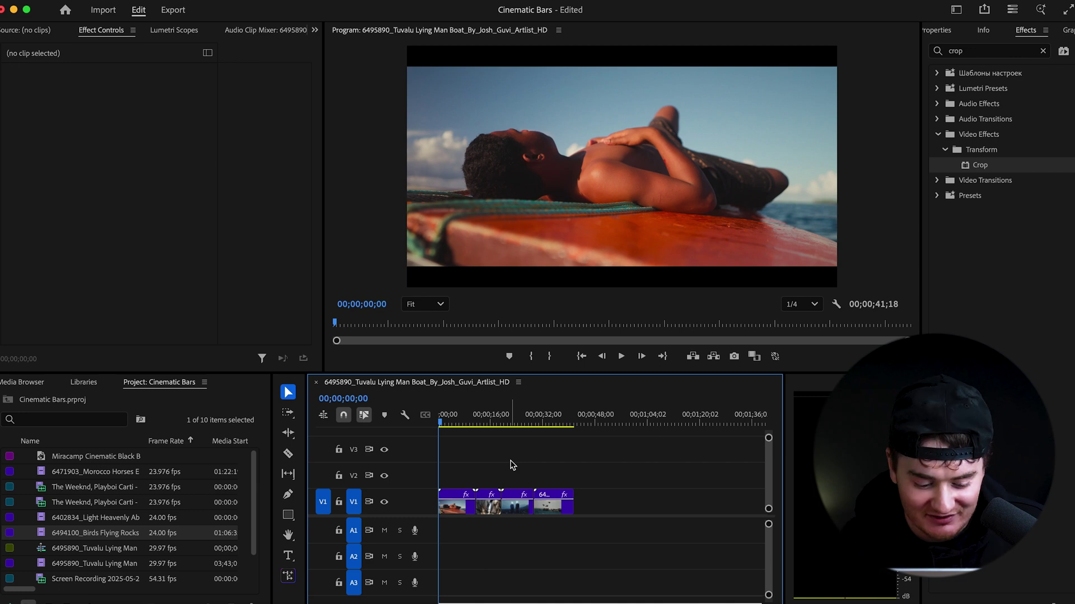
left_click(231, 603)
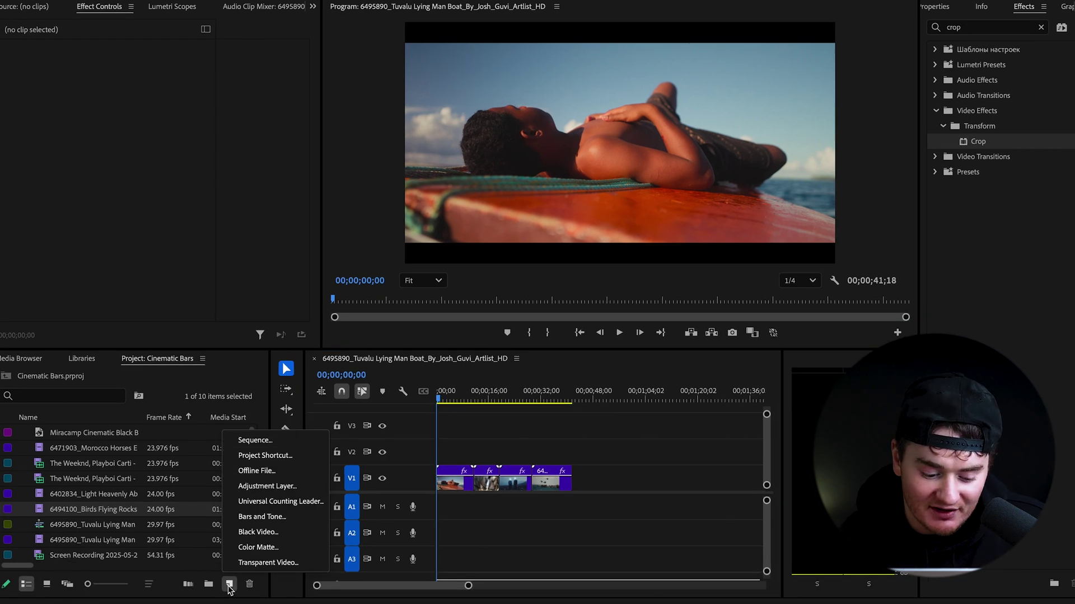
Place a 1920×1080 adjustment layer on V2 and paste the crop and scale attributes onto it.
left_click(267, 485)
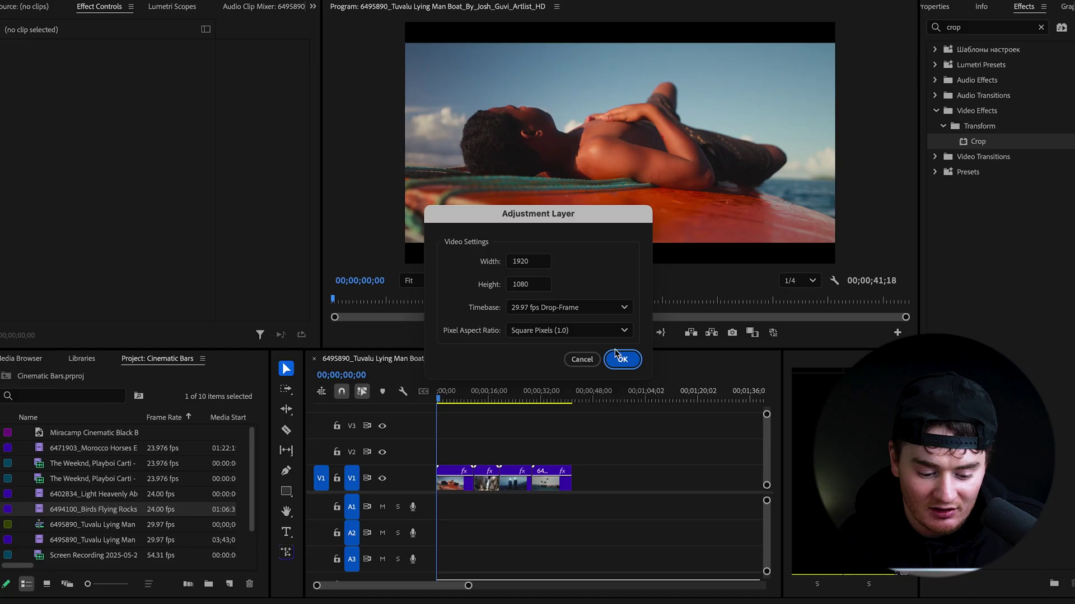
left_click(618, 357)
left_click_drag(94, 433, 454, 459)
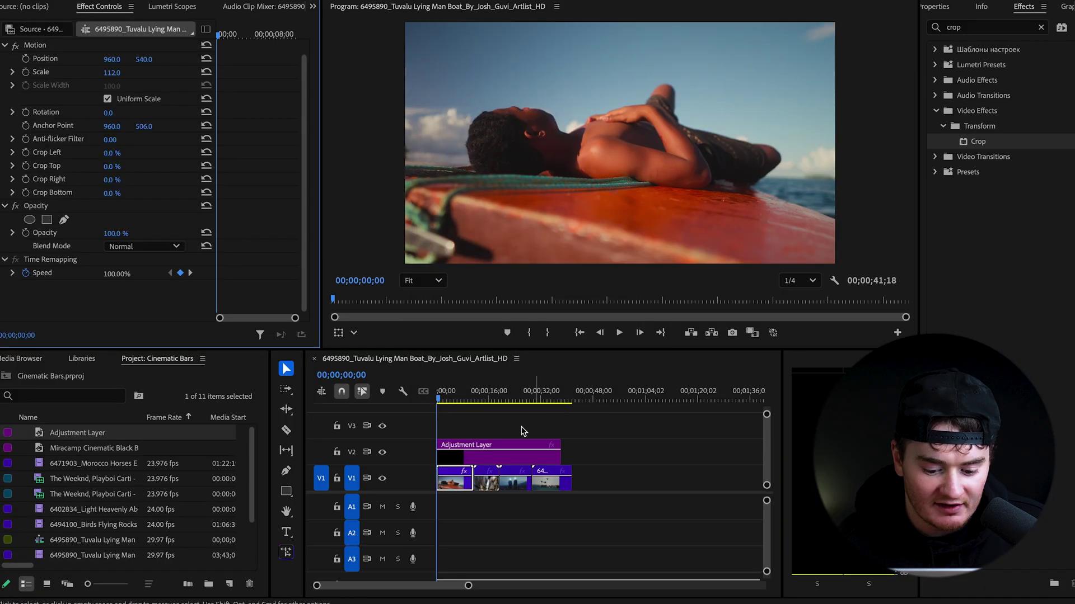
right_click(476, 458)
left_click(486, 498)
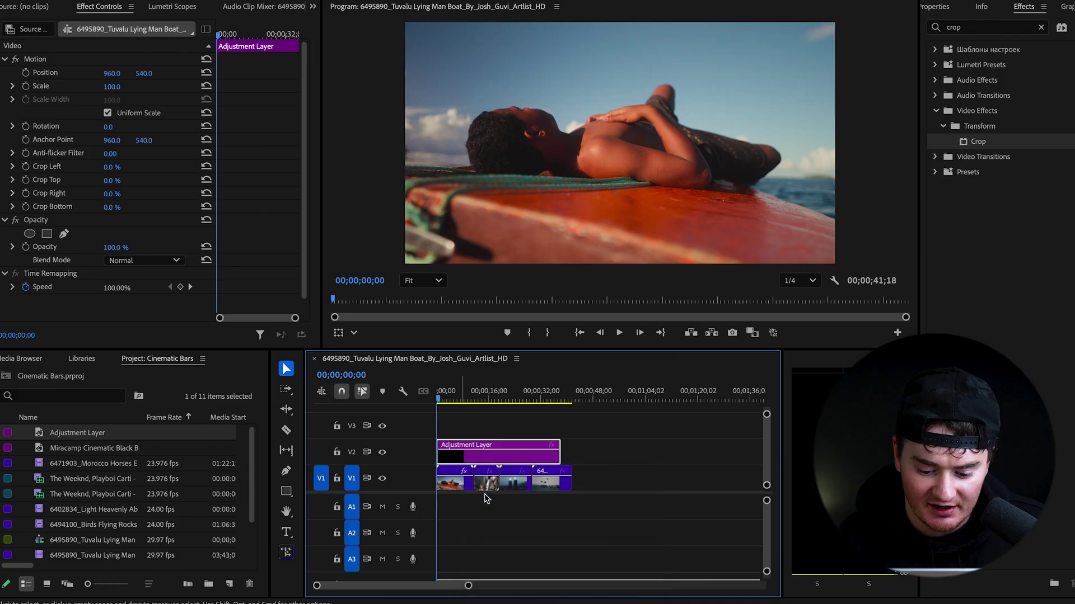
left_click(631, 513)
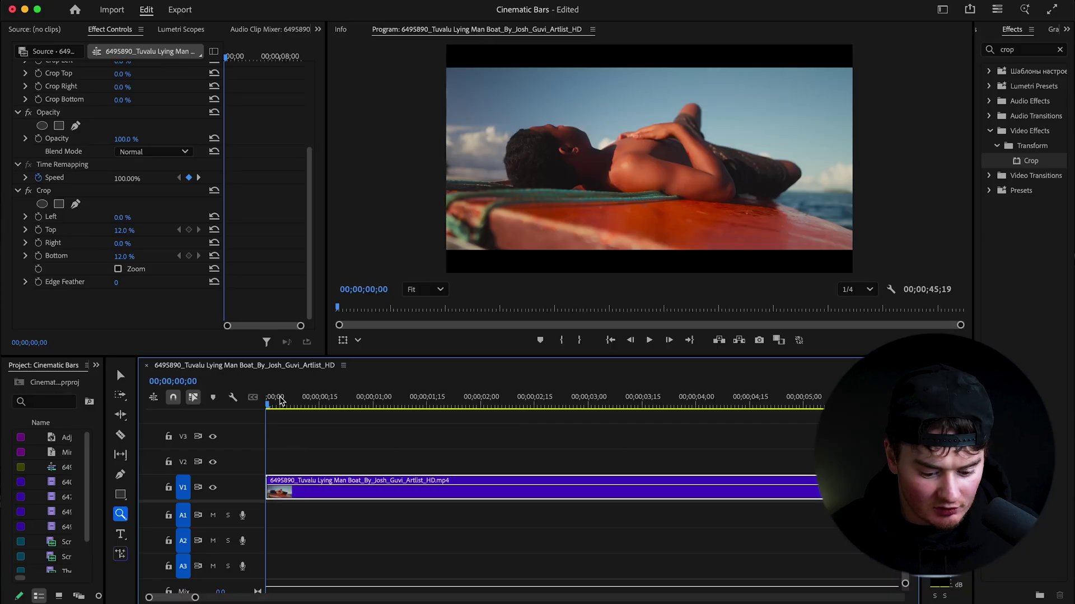
Keyframe Crop Top and Bottom at 12% near one second and 0% at the start.
left_click_drag(275, 399, 373, 407)
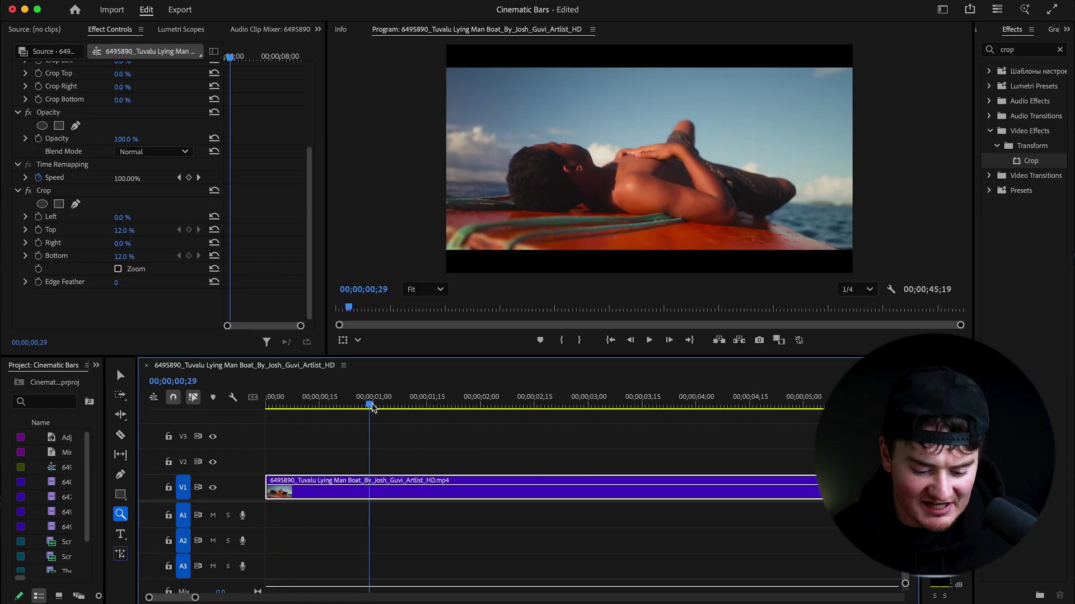
left_click(38, 230)
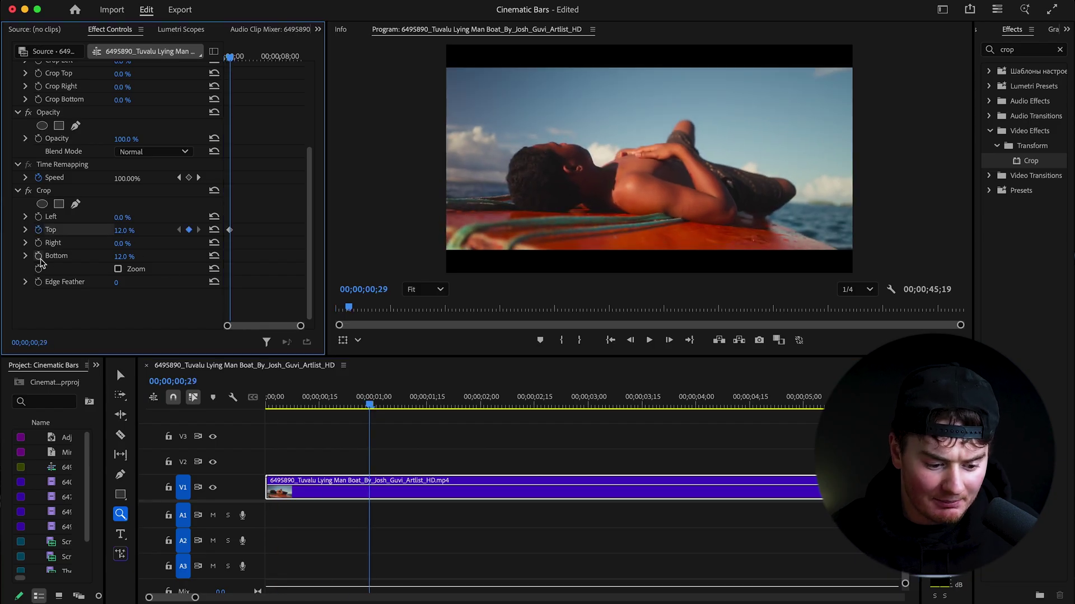
left_click(38, 256)
left_click(357, 390)
key("Home")
left_click(122, 230)
type("0")
key("Return")
left_click_drag(130, 257, 120, 257)
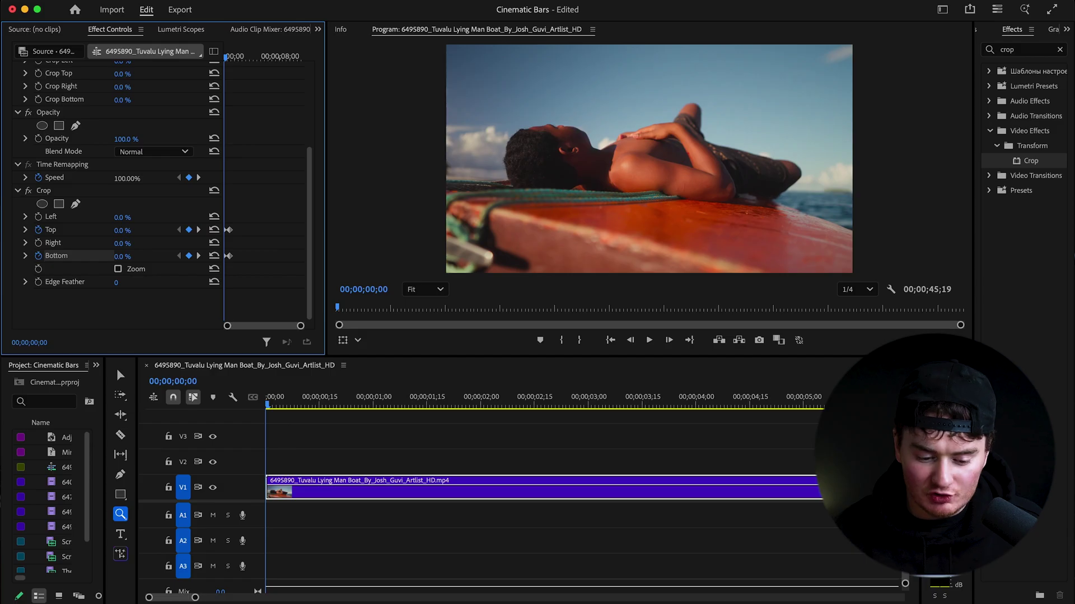
key("space")
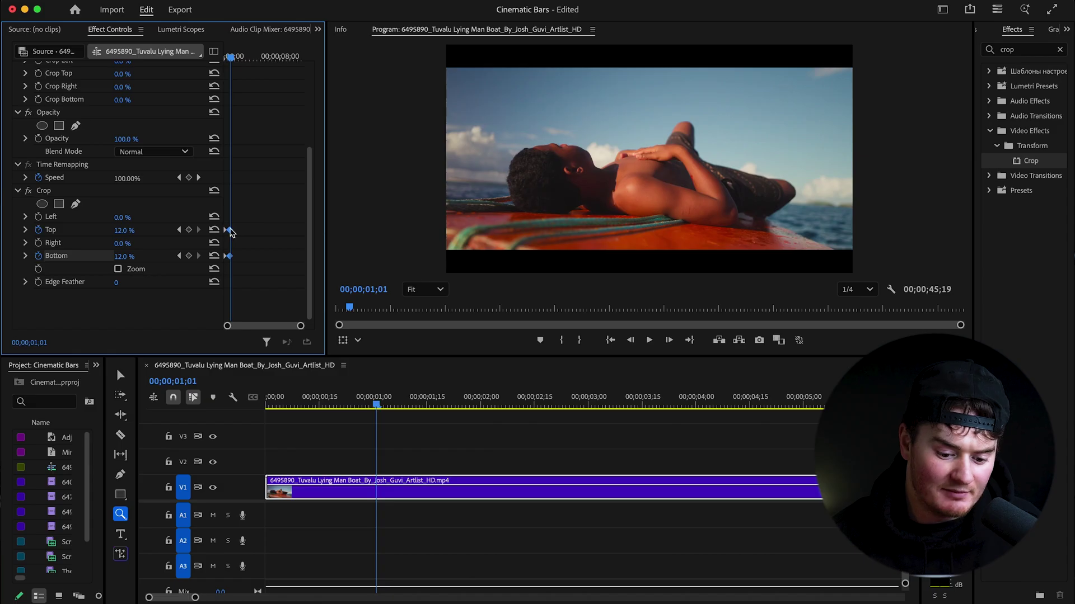
Fine-tune the timing of the 12% end crop keyframes, checking playback.
left_click_drag(231, 232, 244, 230)
key("space")
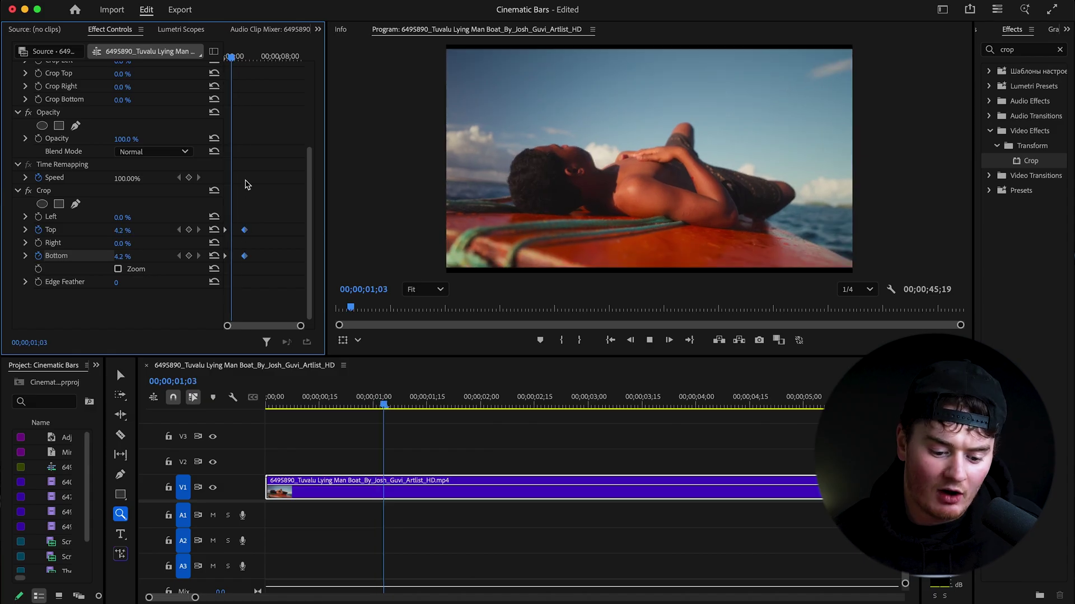
key("space")
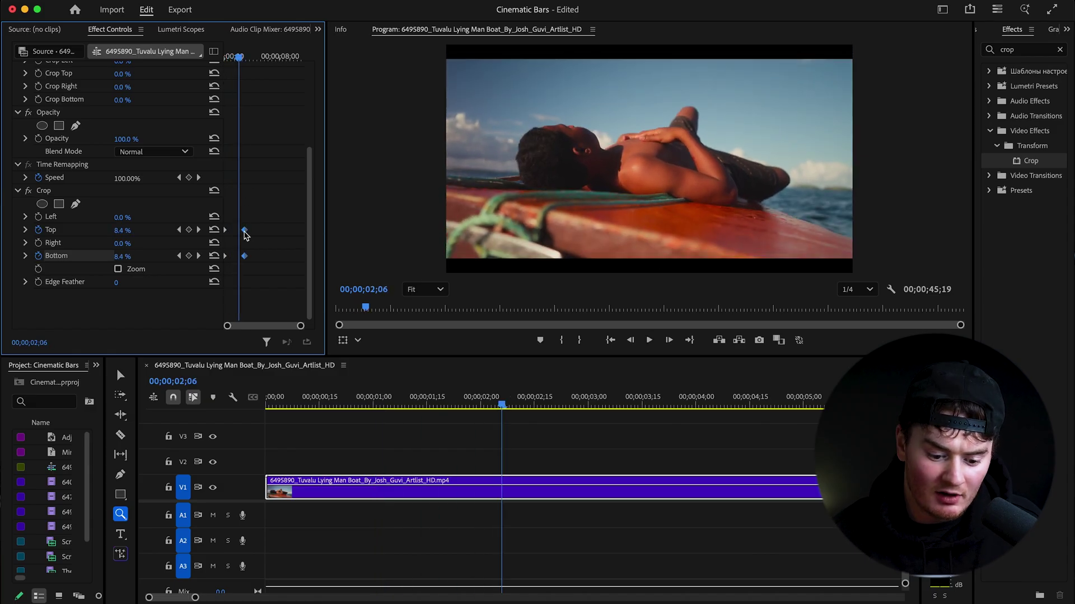
left_click_drag(244, 230, 238, 230)
left_click(324, 373)
key("Home")
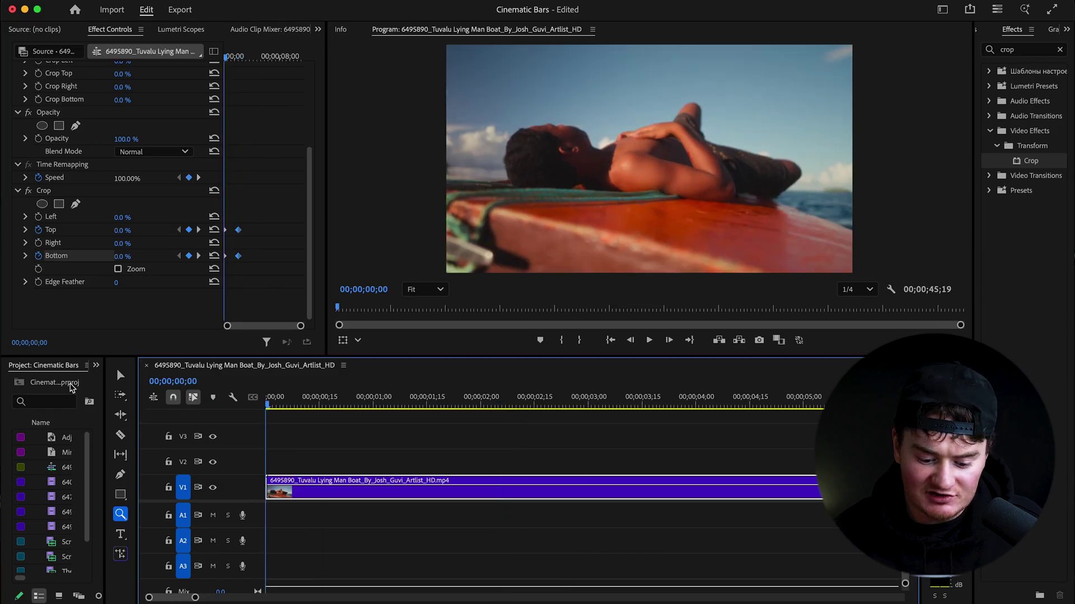
left_click(224, 280)
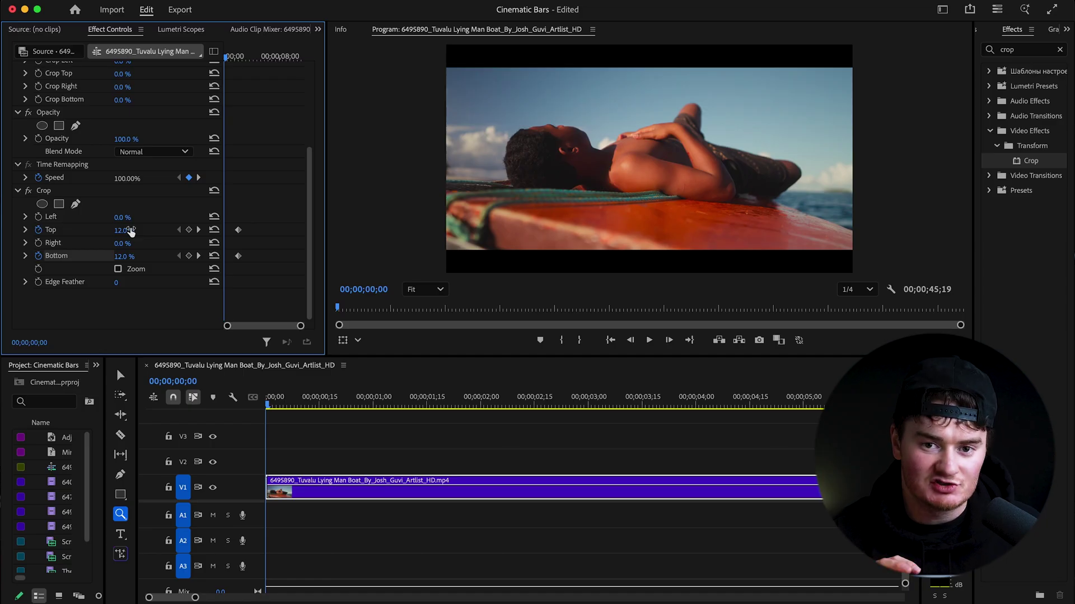
Set the starting Crop Top and Bottom keyframes to 50% and play the black-to-picture reveal.
left_click(130, 230)
type("50")
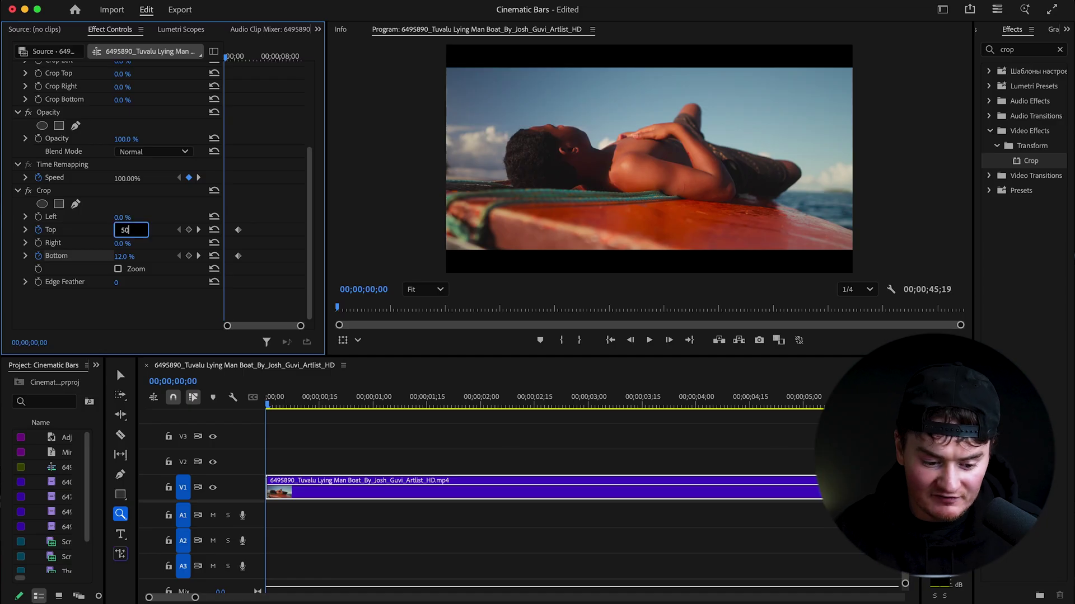
key("Return")
left_click(124, 256)
type("50")
key("Return")
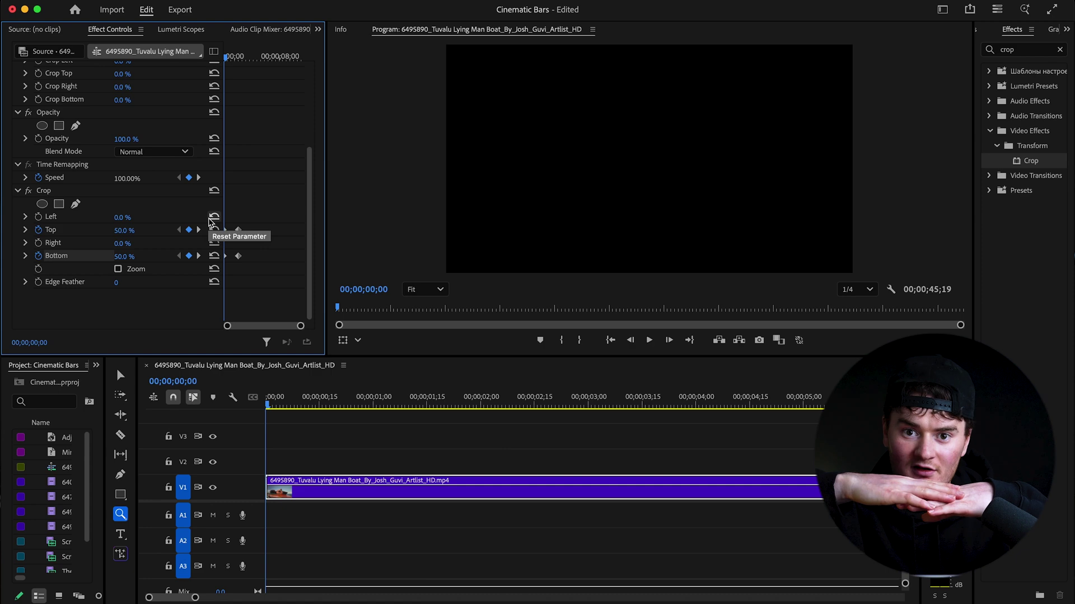
key("space")
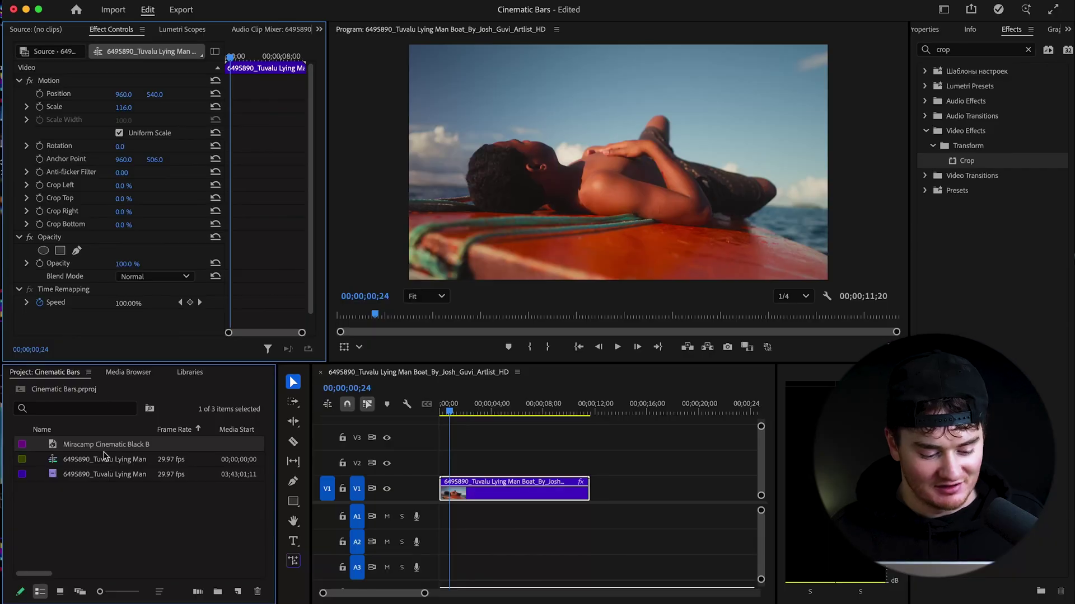
Place Miracamp Cinematic Black Bars 1080p.png on V2, extended to the end of the boat clip.
left_click_drag(102, 450, 339, 464)
left_click_drag(437, 464, 438, 464)
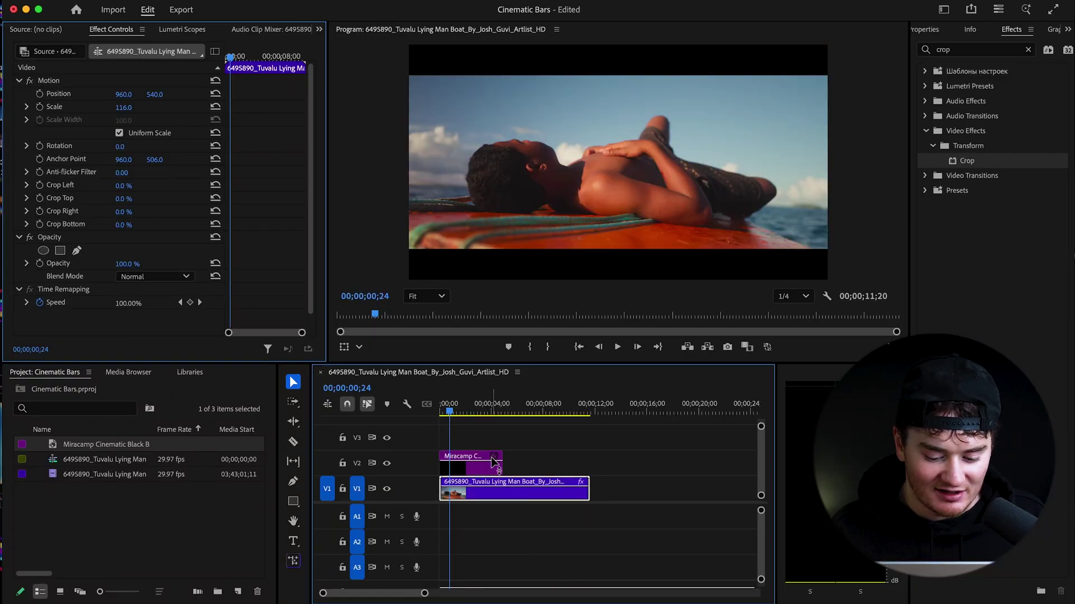
left_click_drag(510, 464, 589, 464)
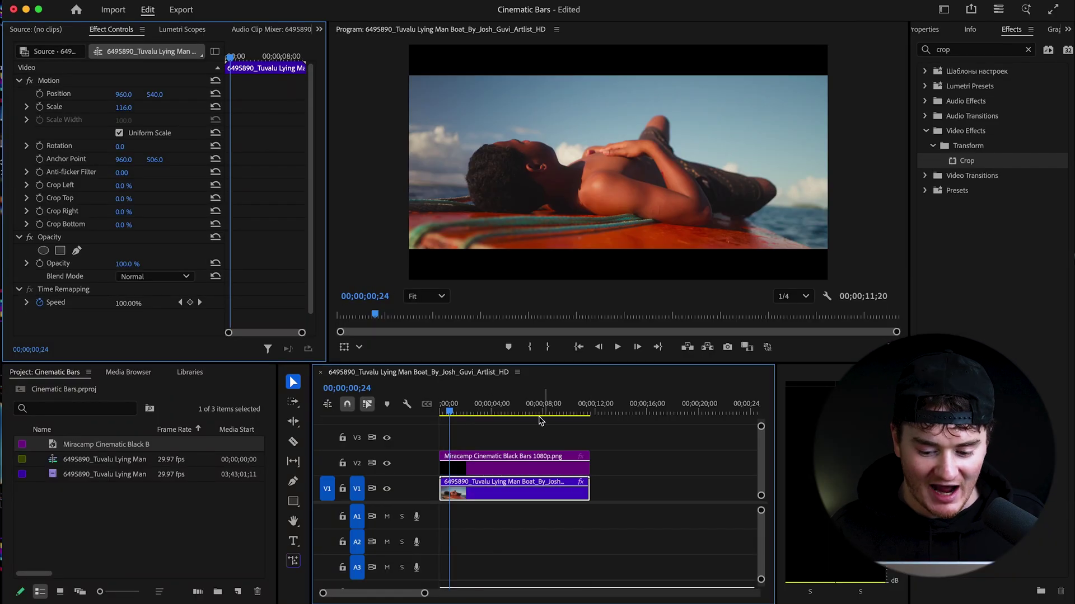
key("Home")
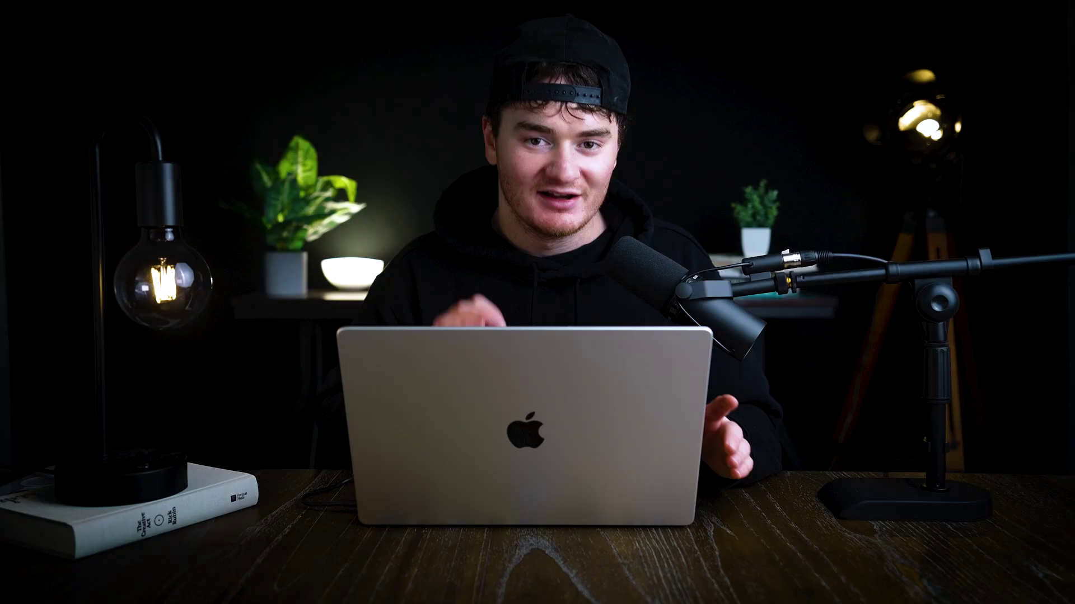